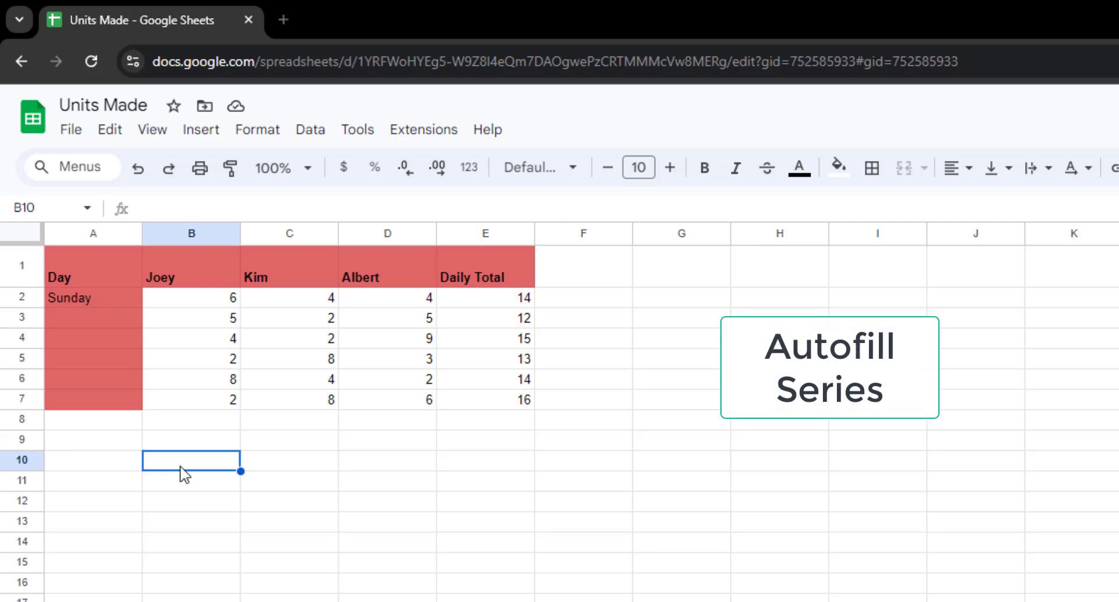
# Autofill the weekday series from Sunday in A2 down through A7.
pyautogui.click(83, 299)
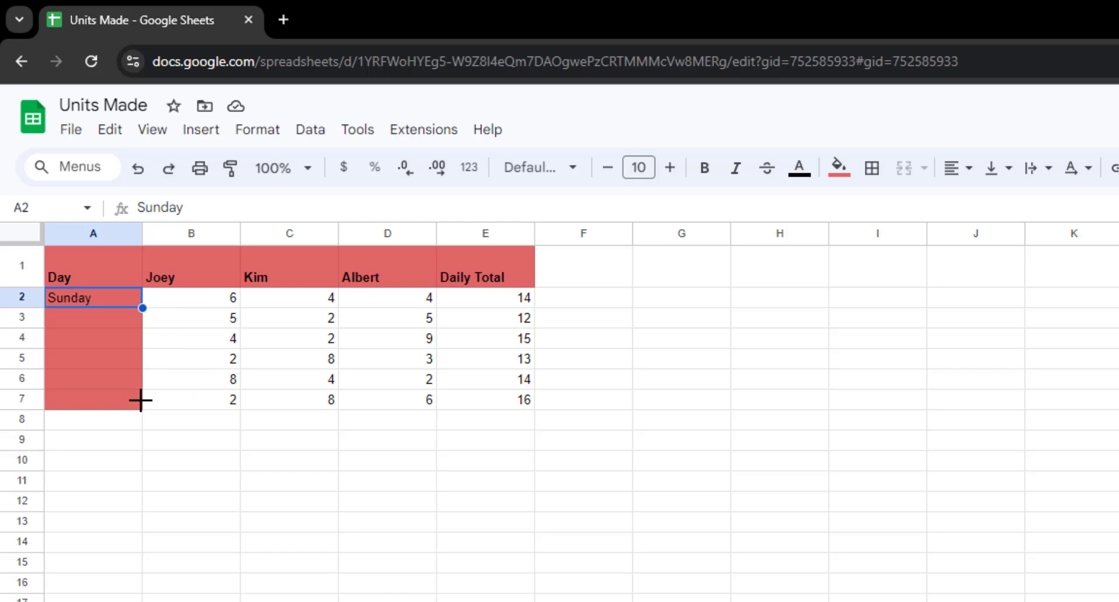
pyautogui.moveTo(140, 400); pyautogui.dragTo(141, 402)
pyautogui.click(175, 502)
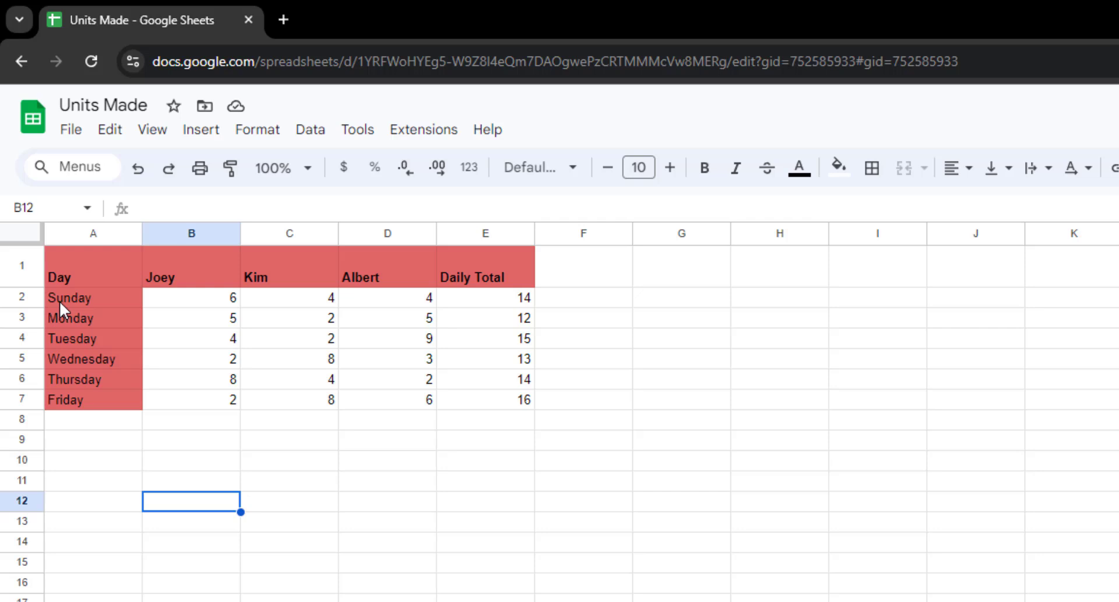
# Extend the weekday series from A2:A7 down through row 26, and remove the contents and fill color from A8:A26.
pyautogui.moveTo(59, 301); pyautogui.dragTo(120, 405)
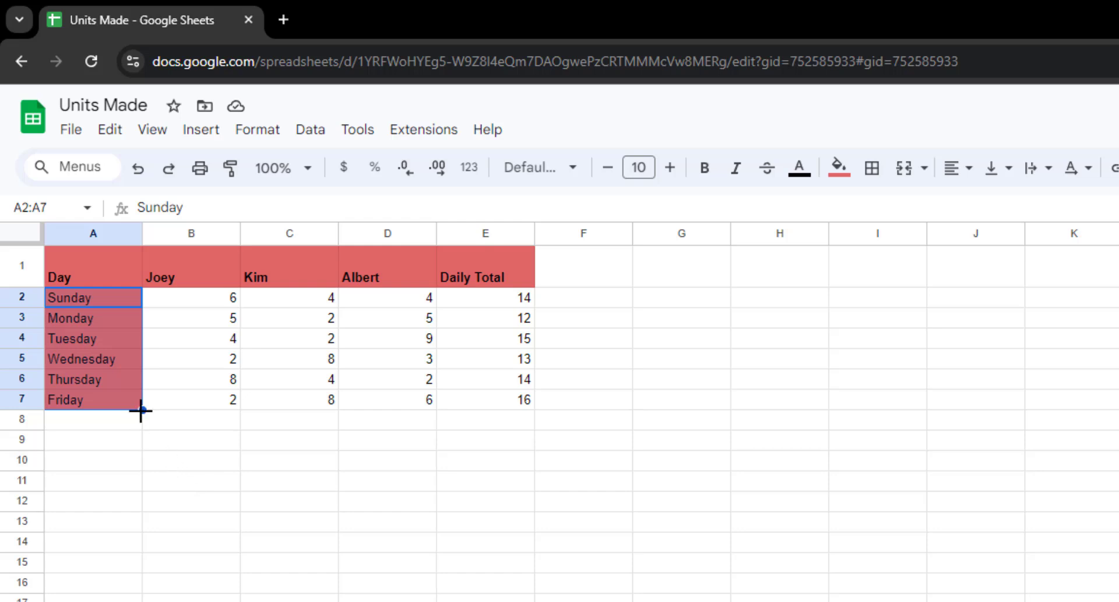
pyautogui.moveTo(140, 410); pyautogui.dragTo(96, 416)
pyautogui.press('Delete')
pyautogui.click(838, 167)
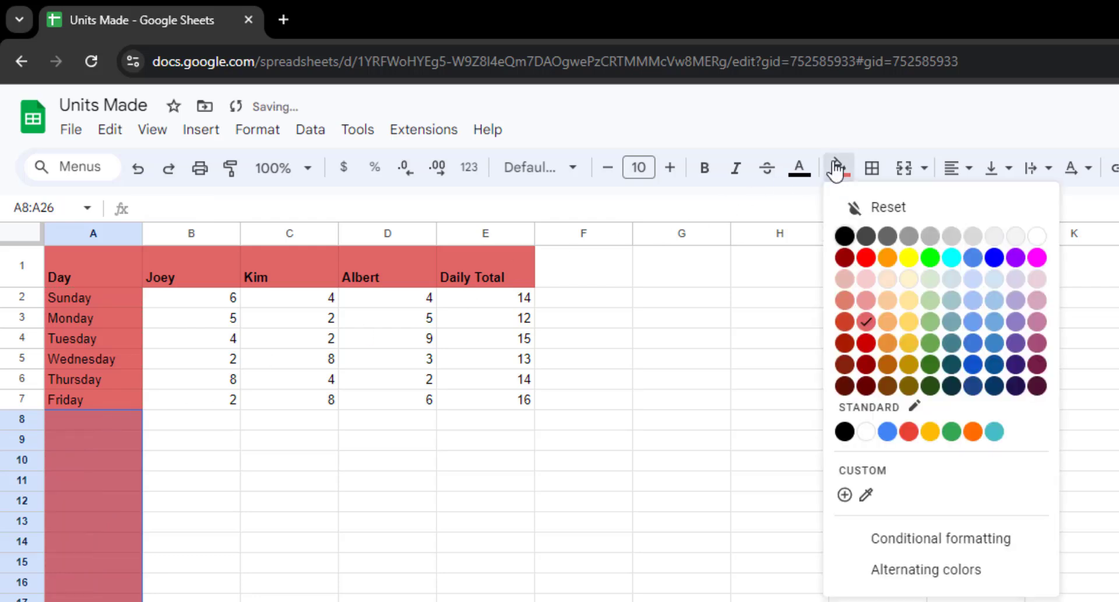
pyautogui.click(856, 210)
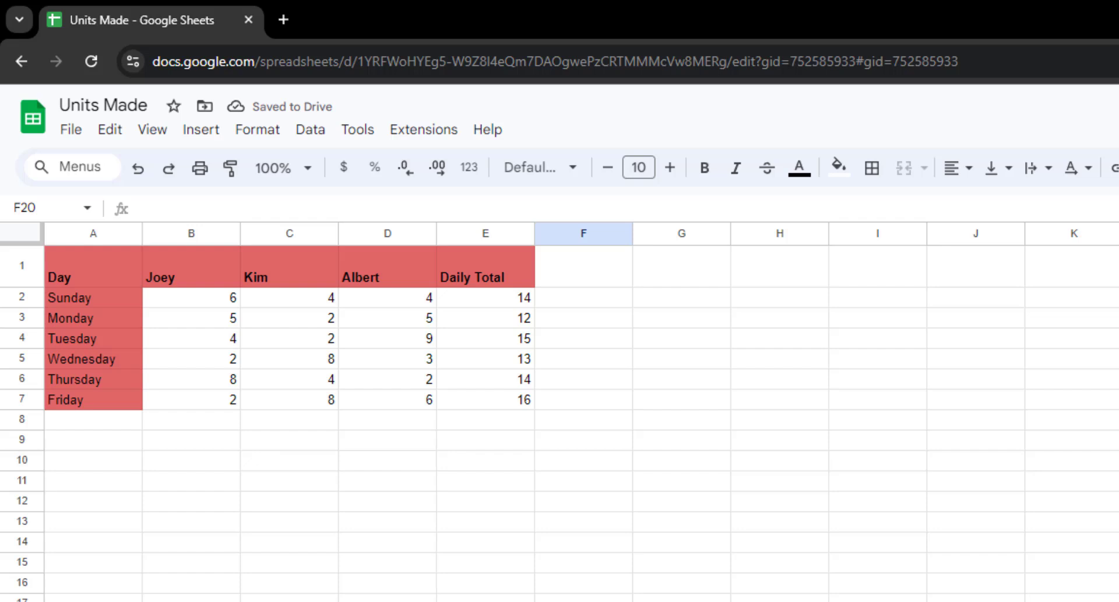
# Switch to the monthly units sheet and autofill the month series from January in A2 down through A7.
pyautogui.hotkey('ctrl', 'pagedown')
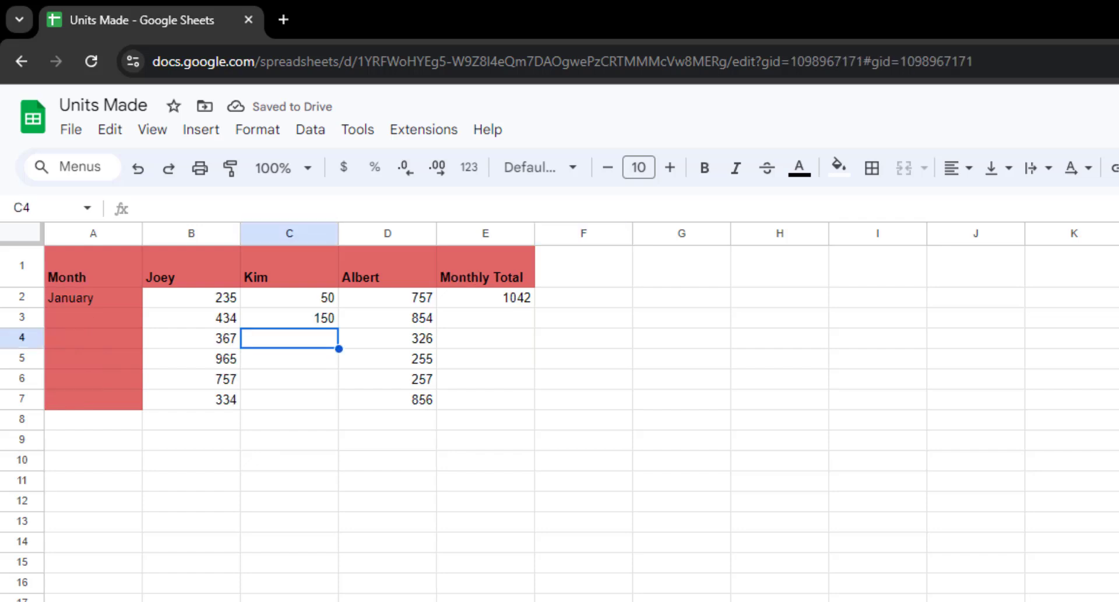
pyautogui.click(79, 308)
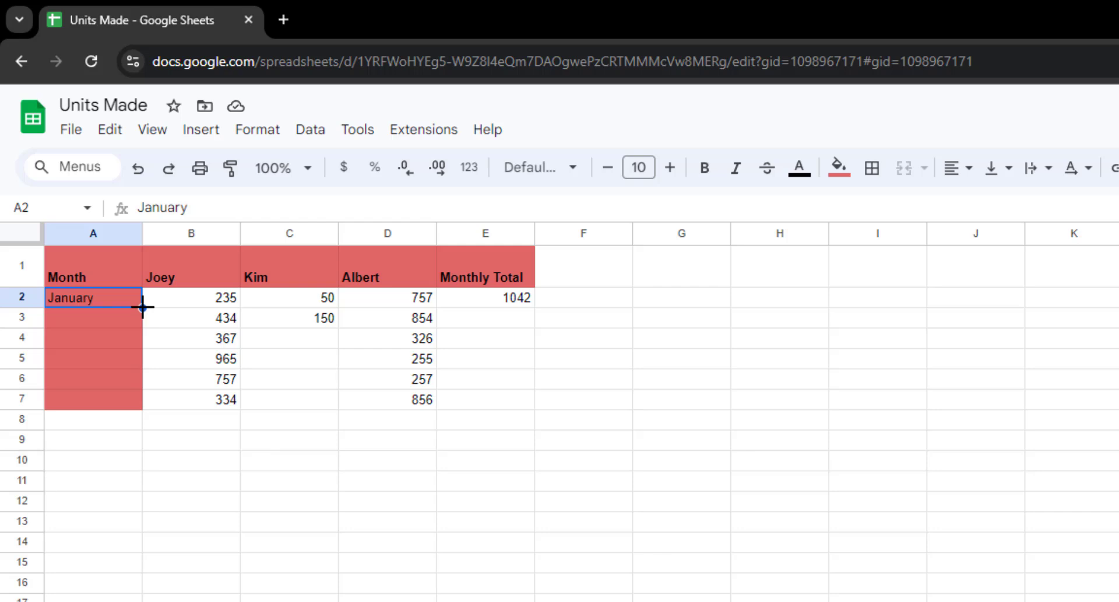
pyautogui.moveTo(142, 307); pyautogui.dragTo(140, 401)
pyautogui.click(154, 482)
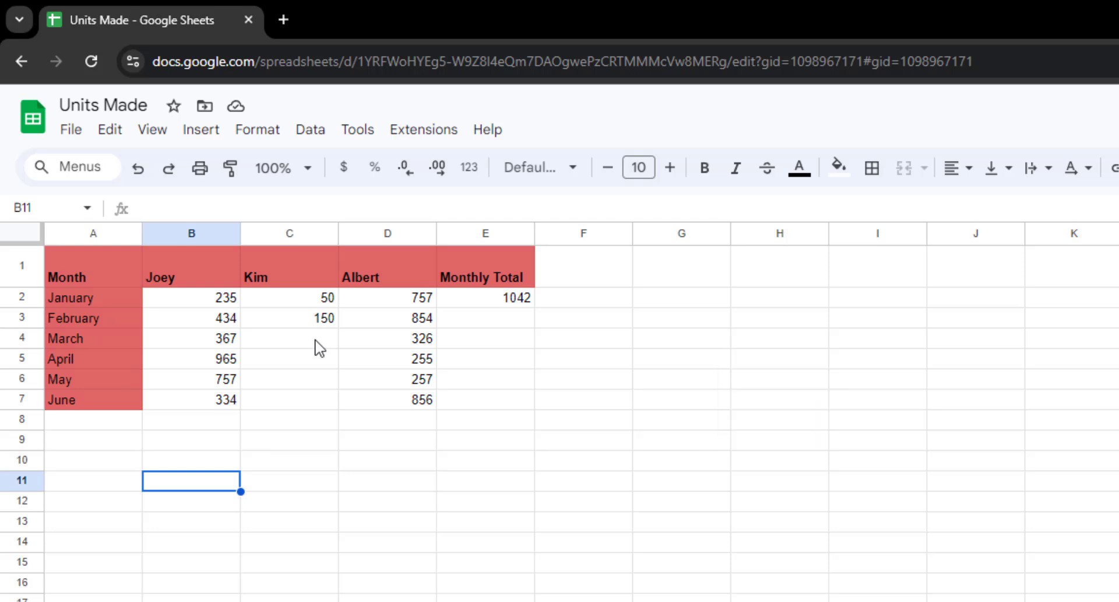
# Autofill the number series in column C down through C7, using the 50 and 150 in C2:C3 as the pattern.
pyautogui.click(421, 424)
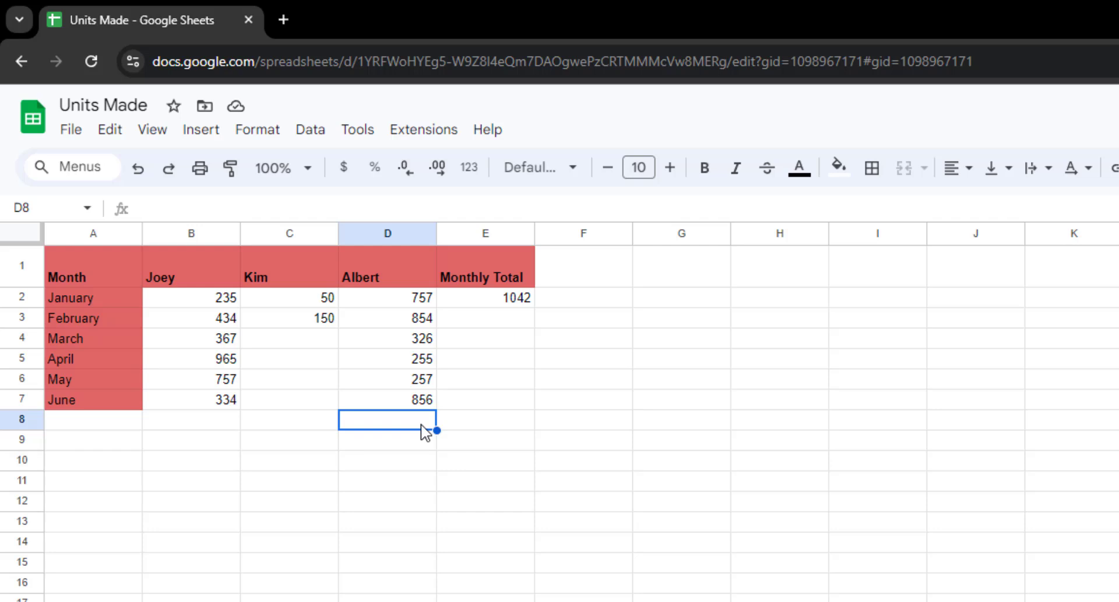
pyautogui.click(283, 308)
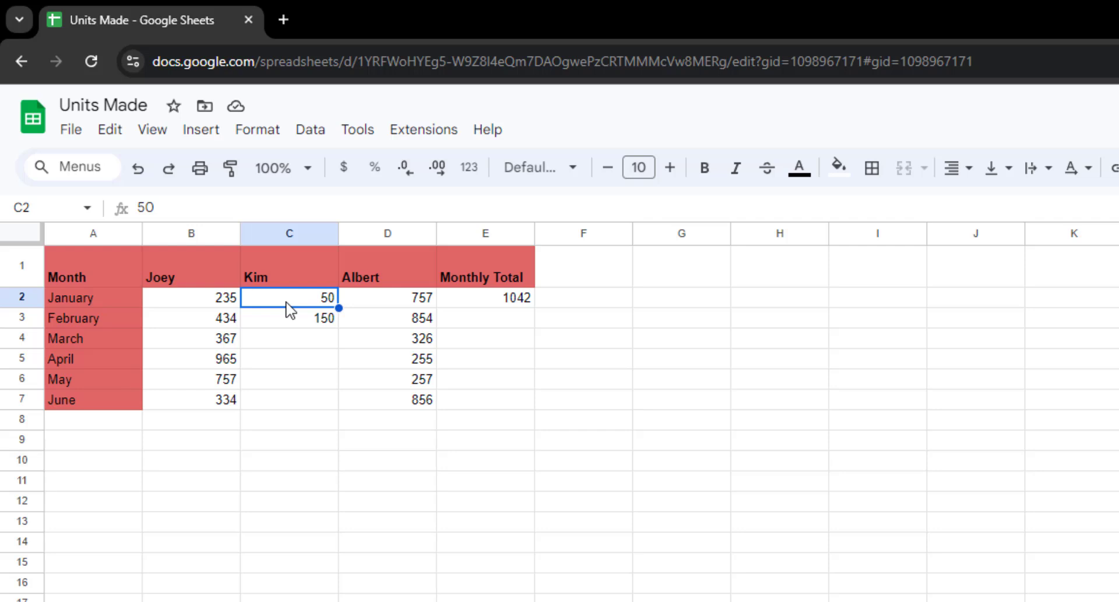
pyautogui.click(277, 324)
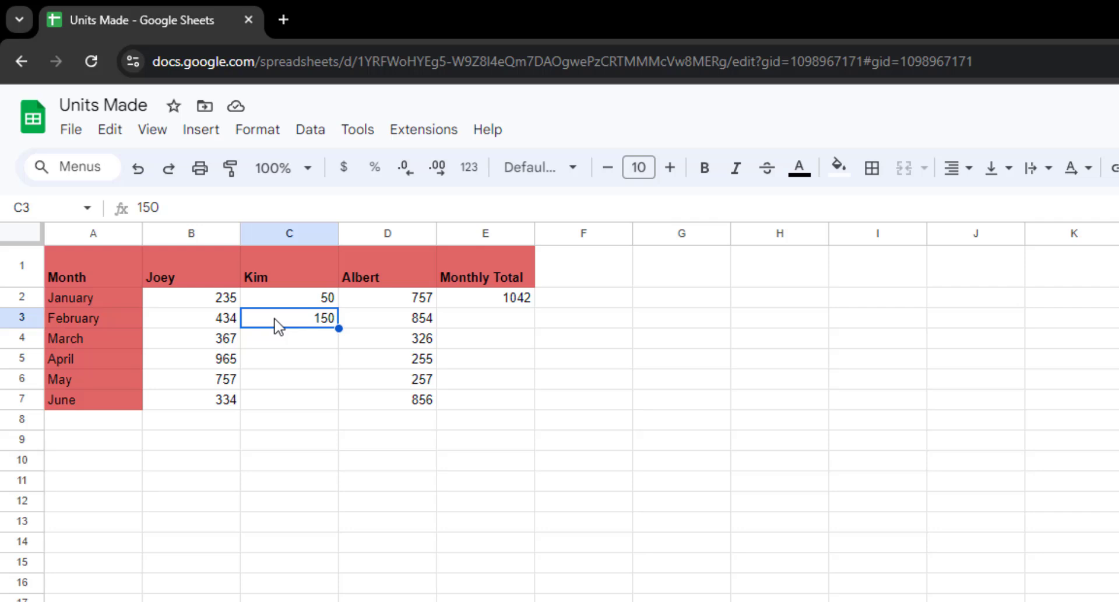
pyautogui.click(292, 338)
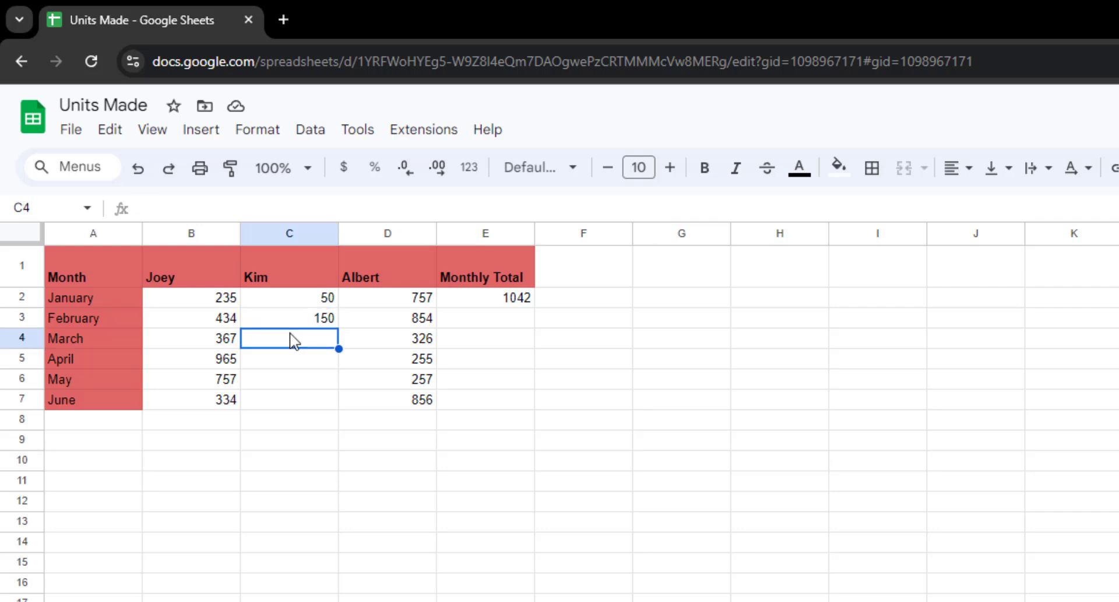
pyautogui.click(273, 304)
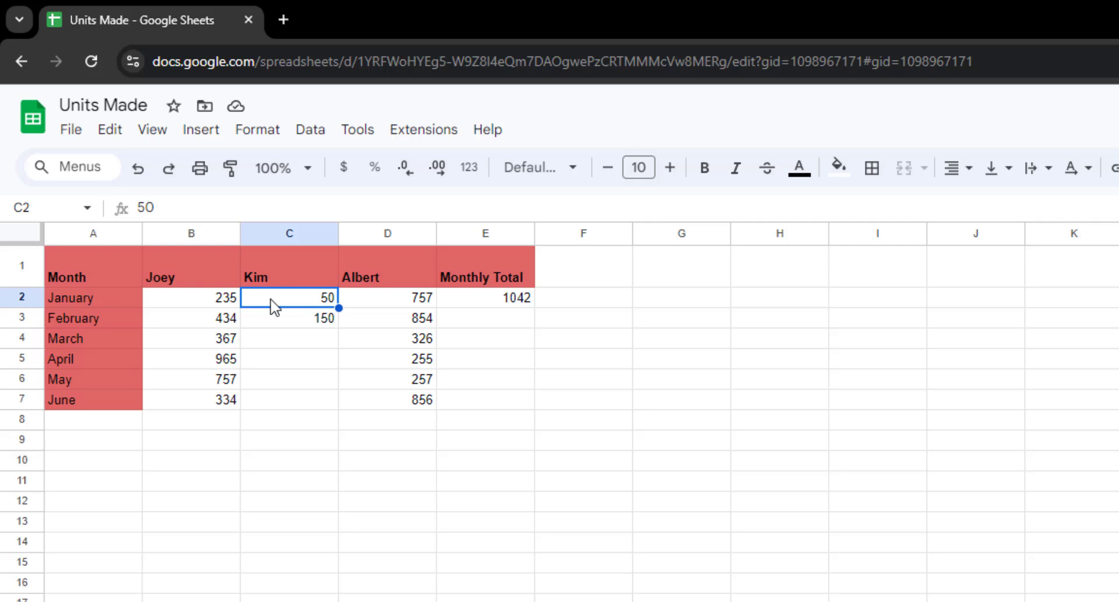
pyautogui.moveTo(274, 306); pyautogui.dragTo(289, 326)
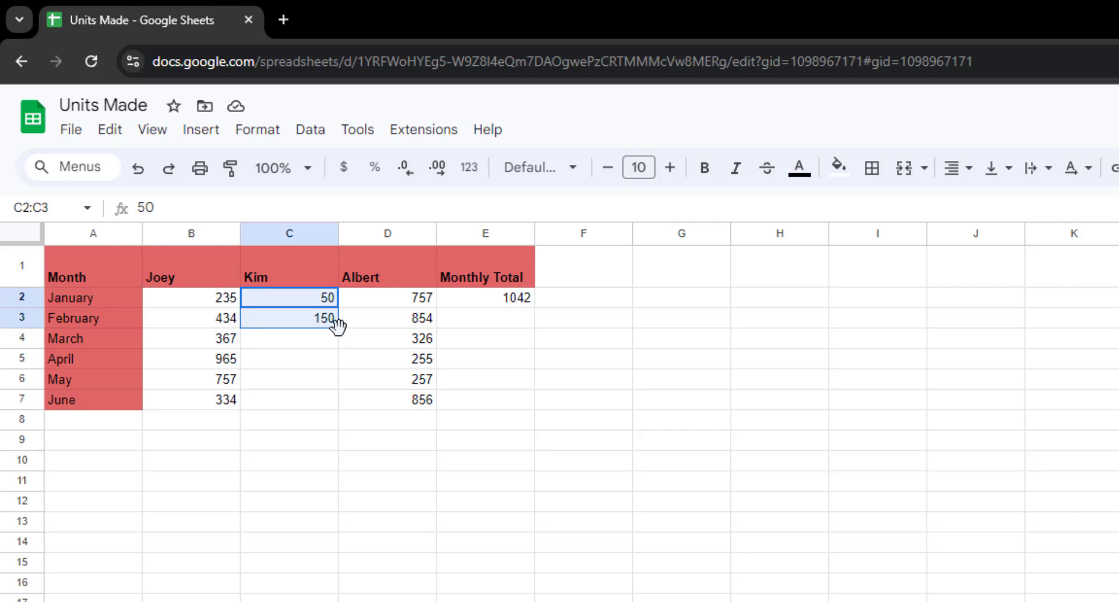
pyautogui.moveTo(339, 328); pyautogui.dragTo(336, 403)
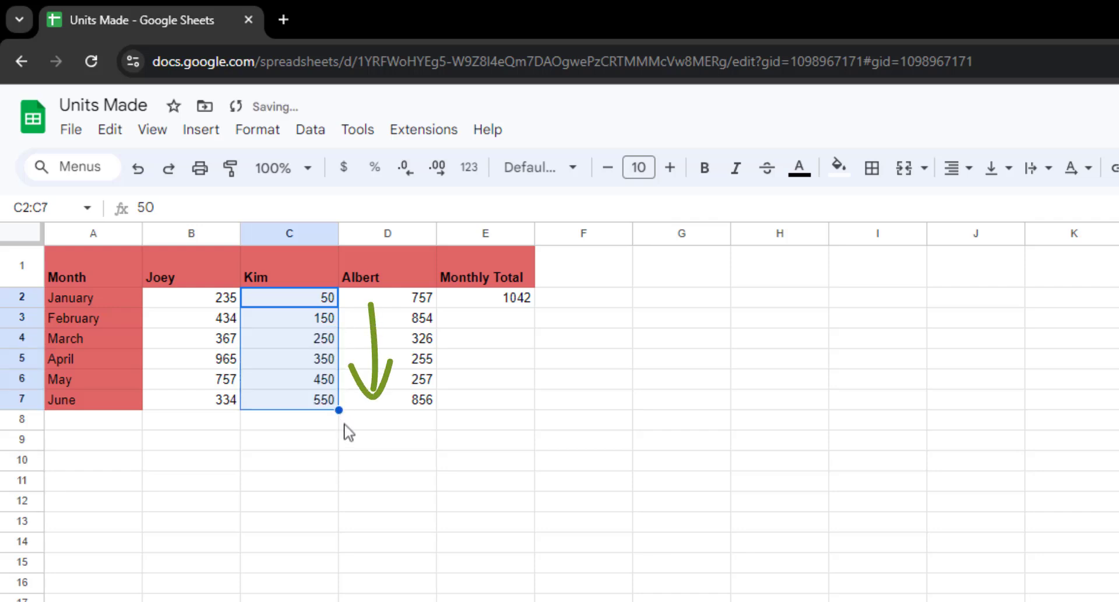
pyautogui.click(363, 470)
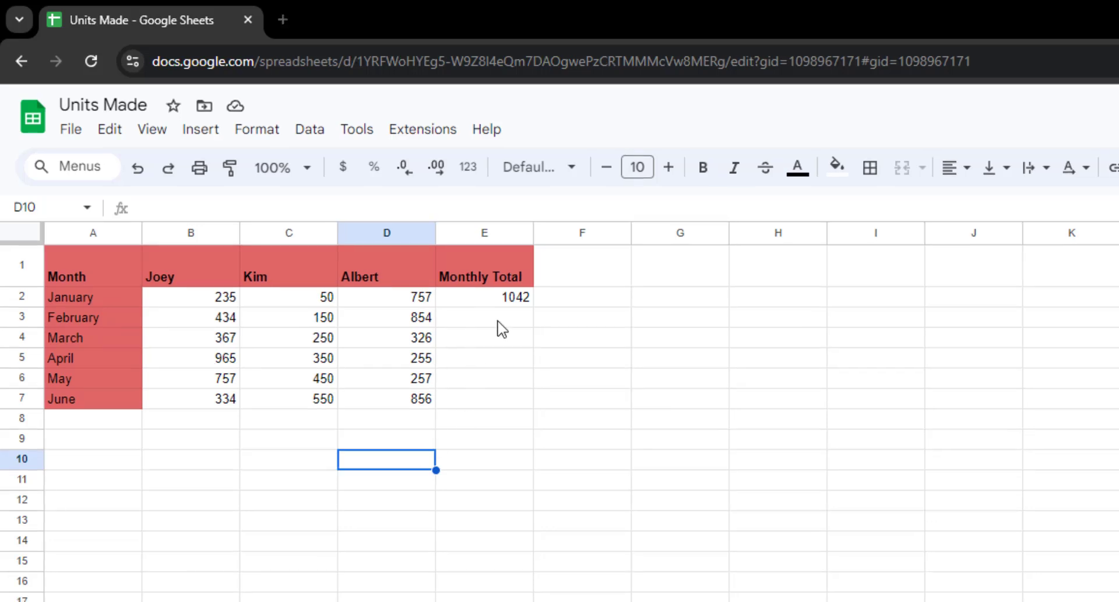
# Check the cells summed by the Monthly Total formula in E2 and autofill that formula down through E7.
pyautogui.click(500, 303)
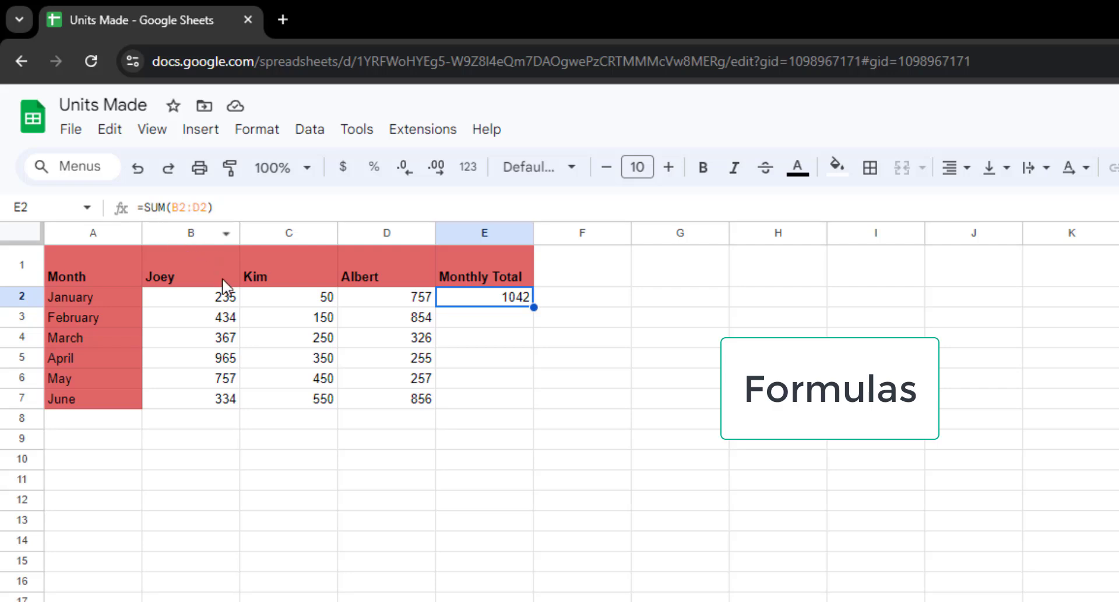
pyautogui.click(218, 298)
pyautogui.click(423, 300)
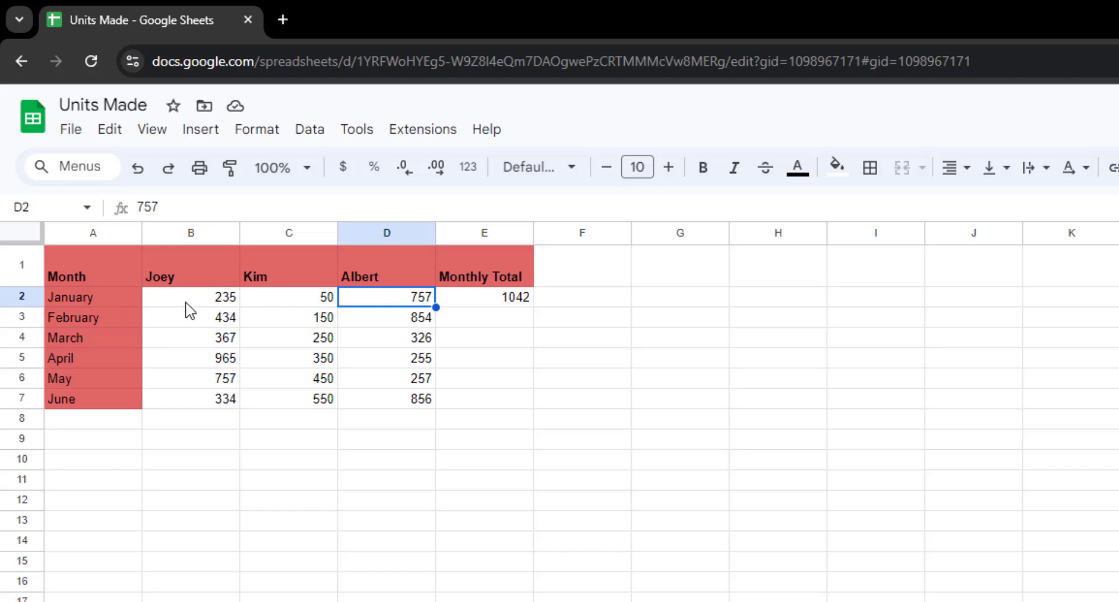
pyautogui.moveTo(190, 305); pyautogui.dragTo(376, 313)
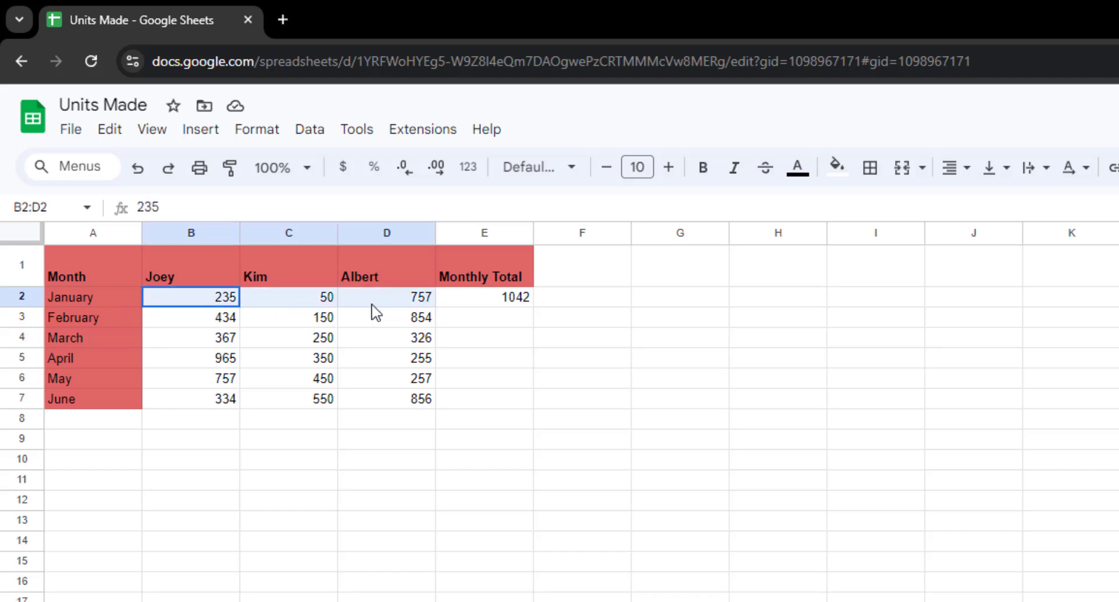
pyautogui.click(516, 304)
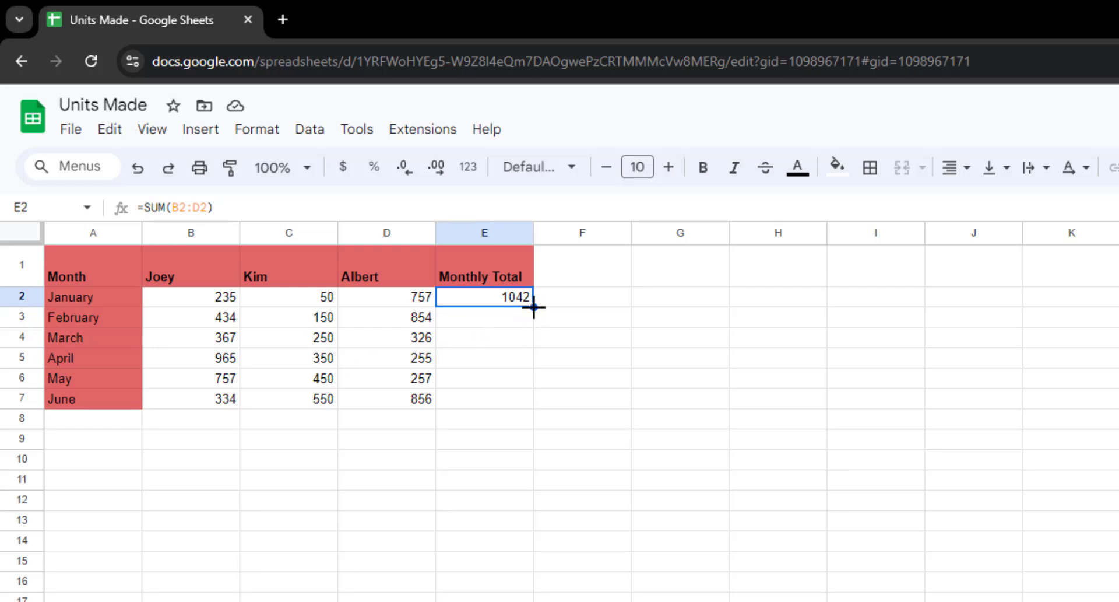
pyautogui.moveTo(533, 306); pyautogui.dragTo(541, 398)
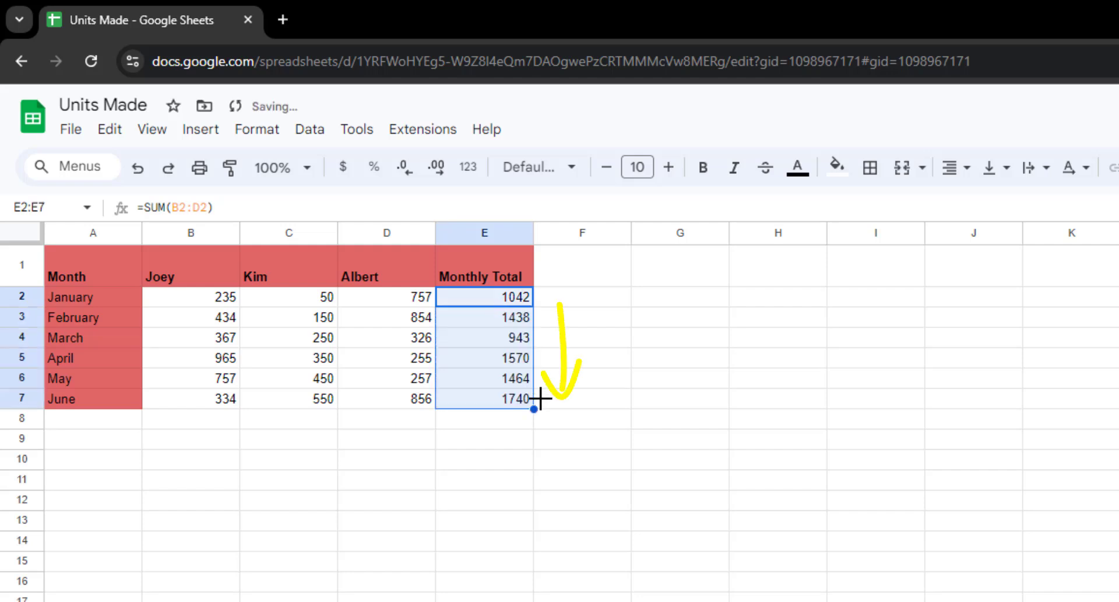
pyautogui.click(483, 416)
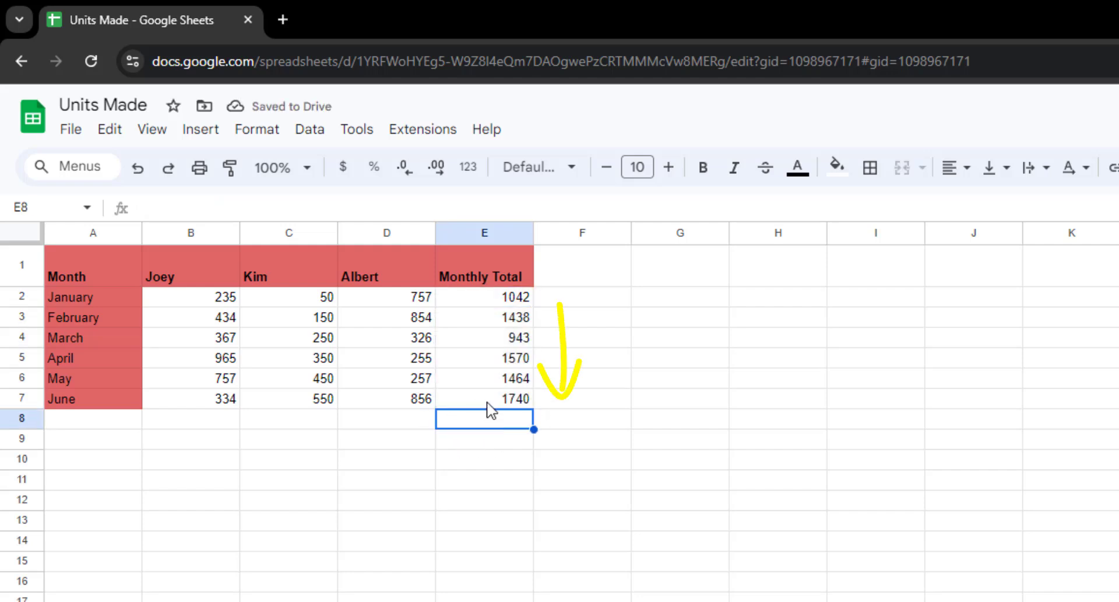
# Examine the Monthly Total formulas in E7, E2, E3 and E4 to compare the row references each one uses.
pyautogui.click(489, 402)
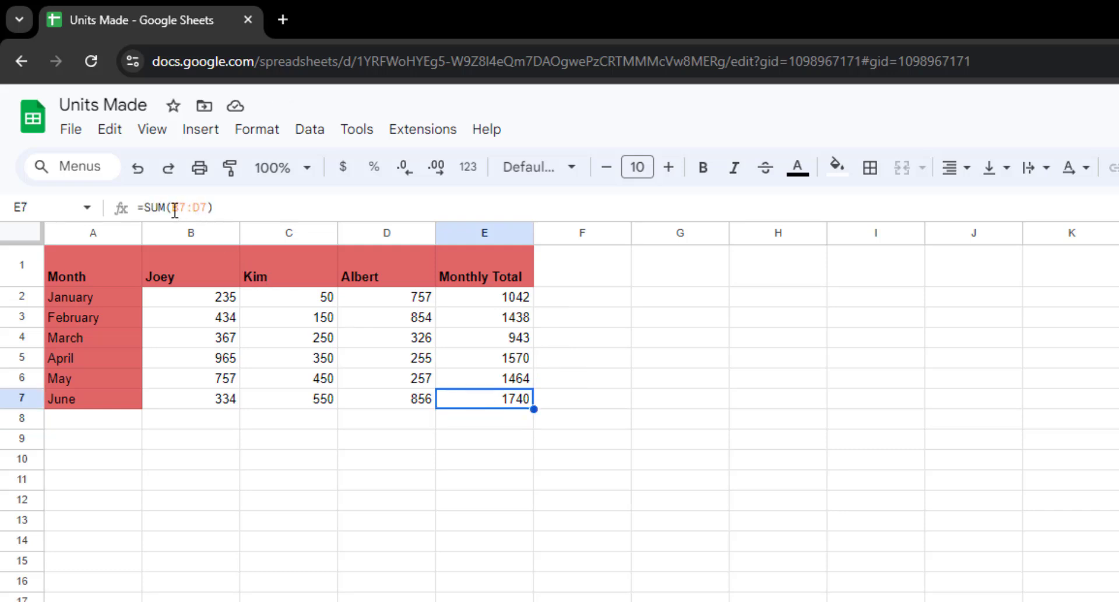
pyautogui.click(463, 301)
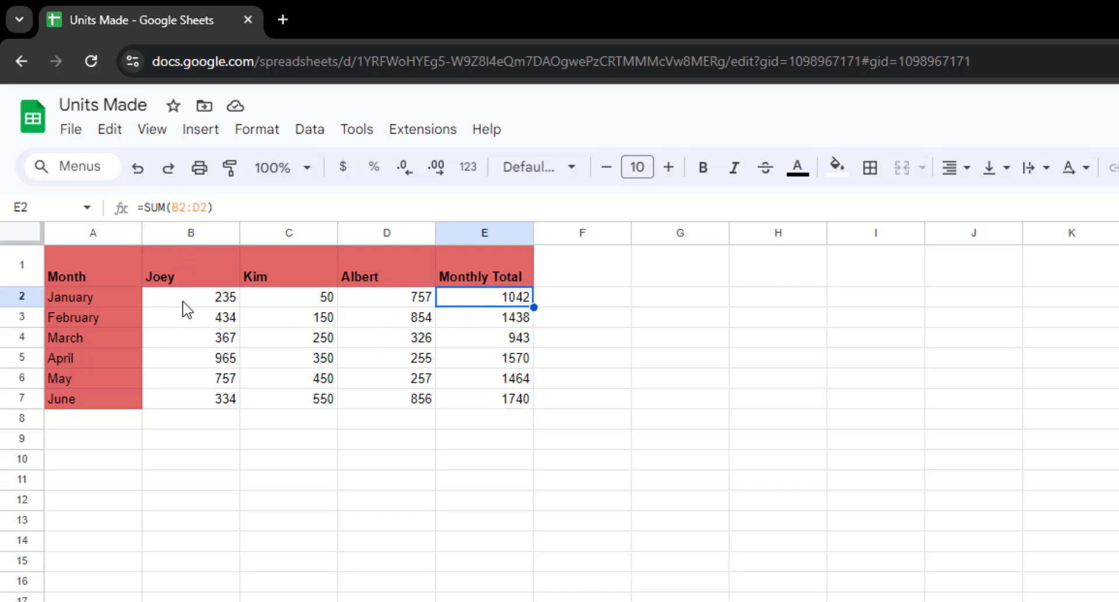
pyautogui.click(463, 323)
pyautogui.click(471, 322)
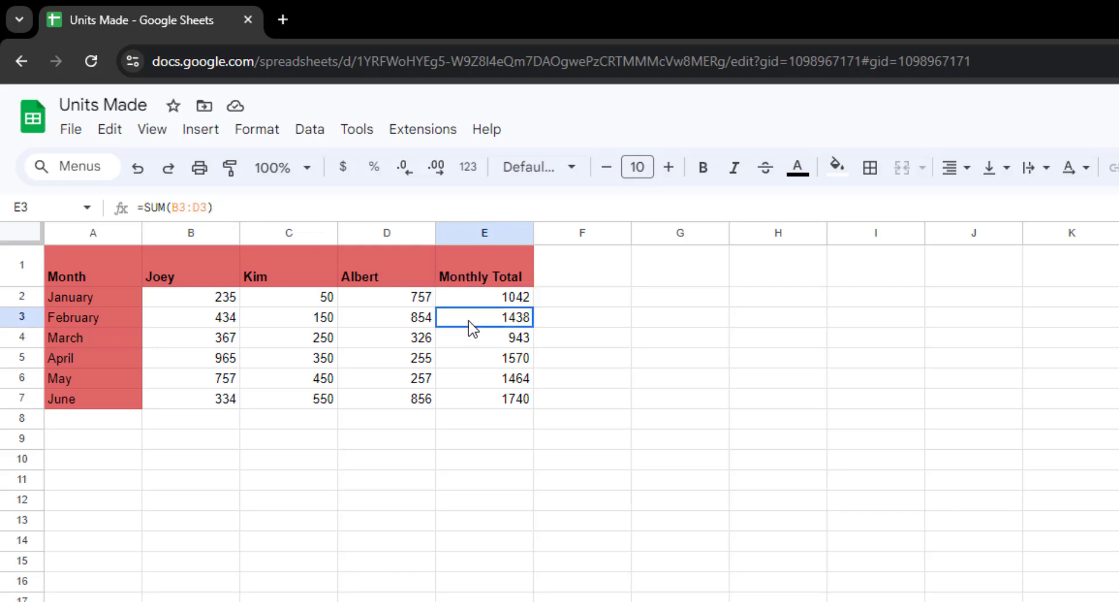
pyautogui.click(478, 341)
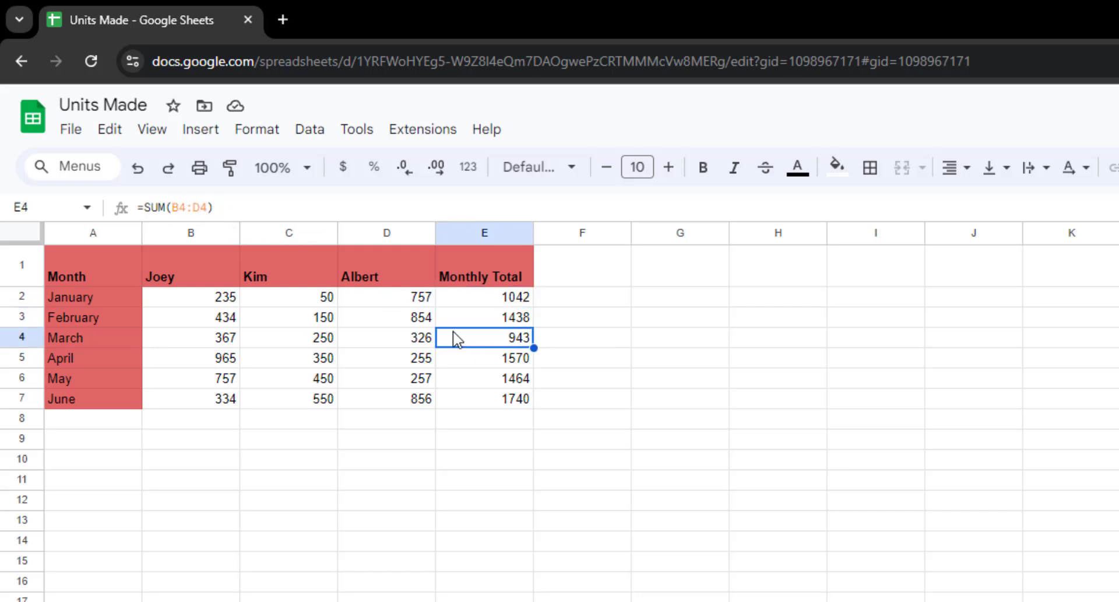